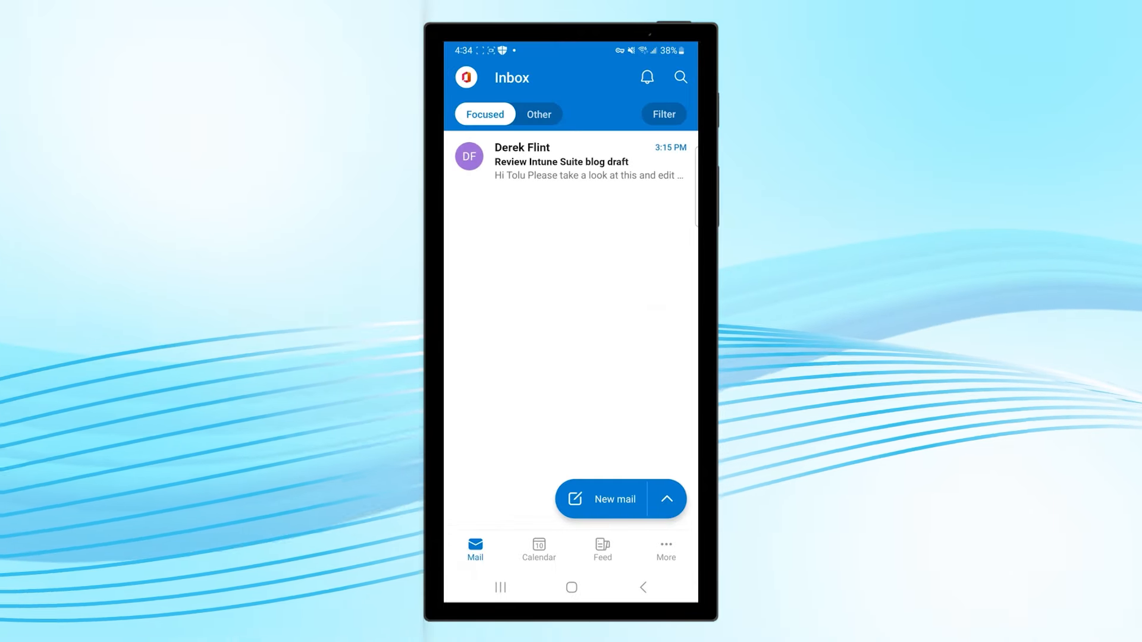
# Open the 'Review Intune Suite blog draft' message from the Inbox
pyautogui.click(571, 161)
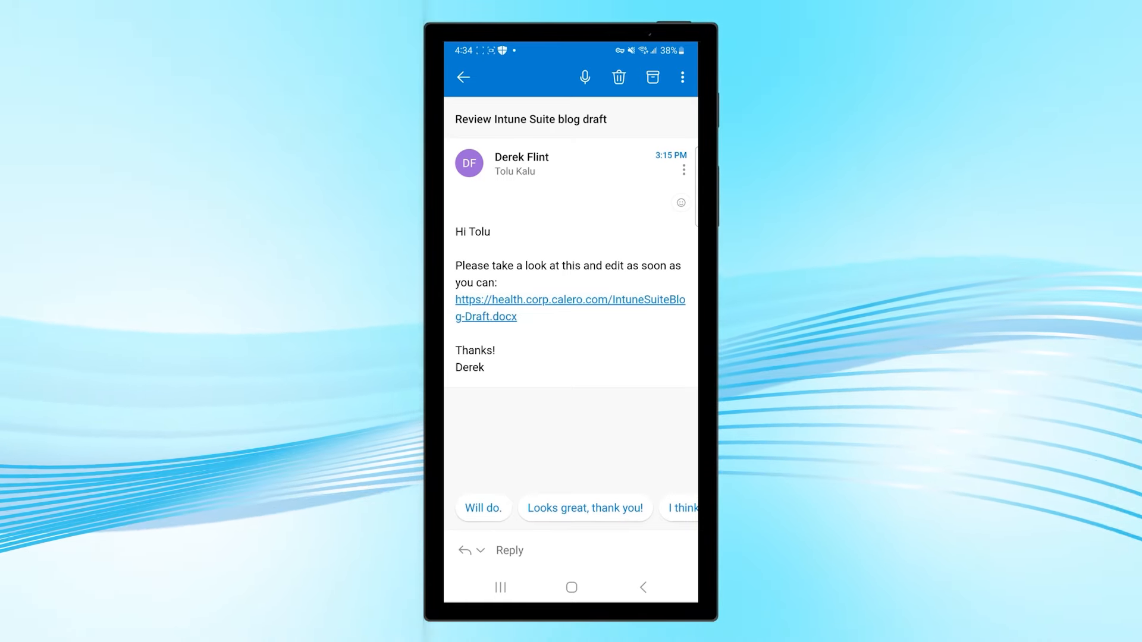
# Follow the IntuneSuiteBlog-Draft.docx link in the email body to view the document
pyautogui.click(570, 300)
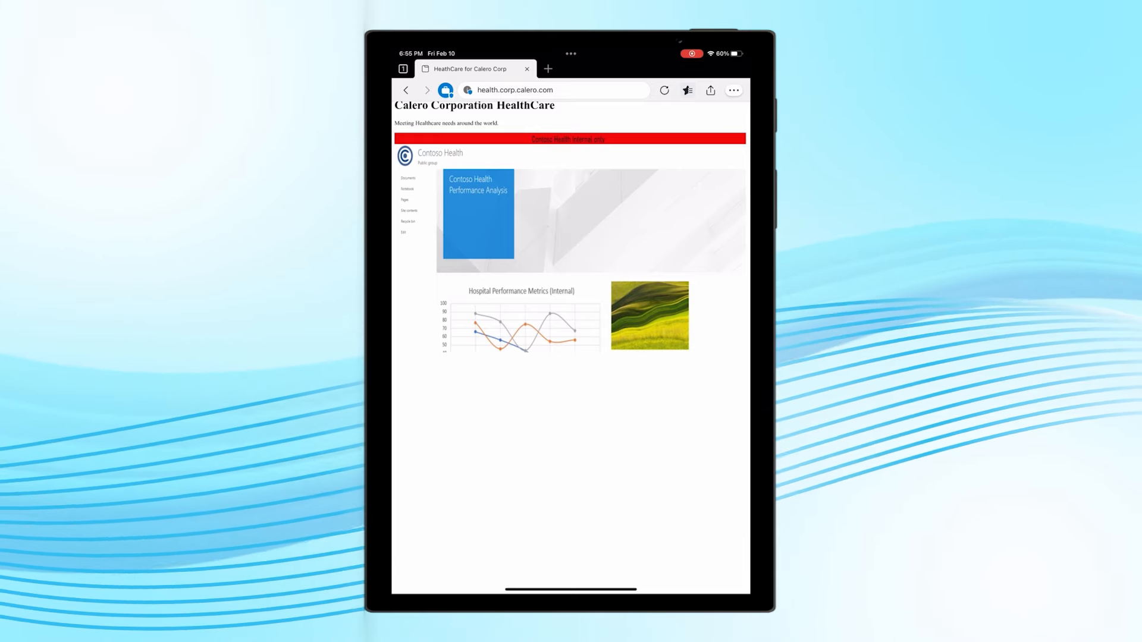
# Switch Edge's active browsing profile from the work account to the Personal account
pyautogui.click(445, 90)
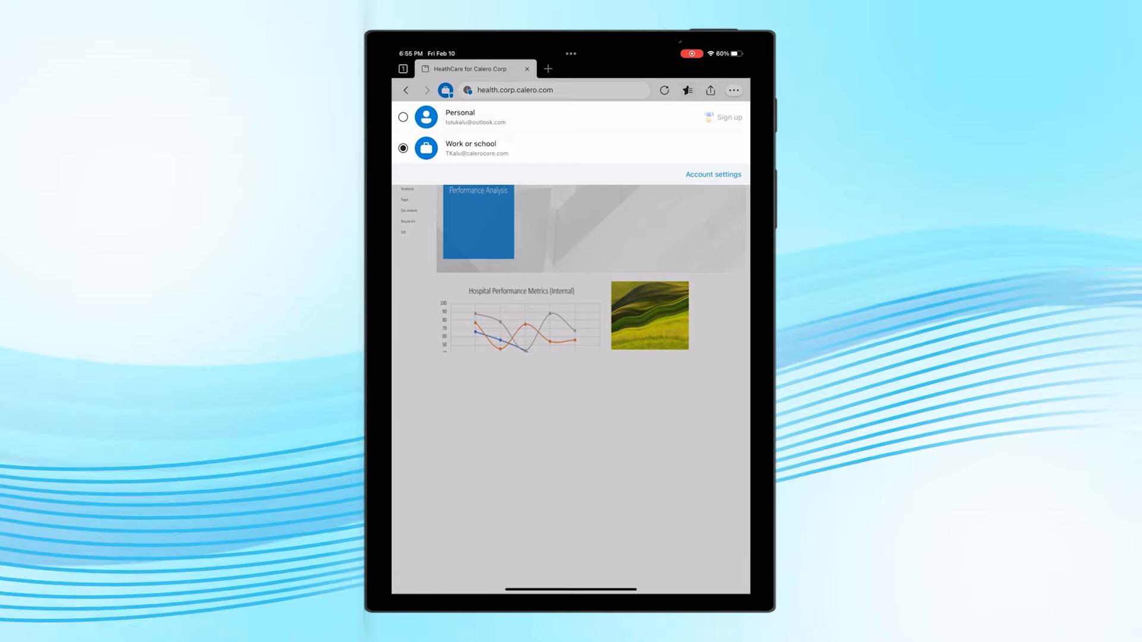
pyautogui.click(460, 116)
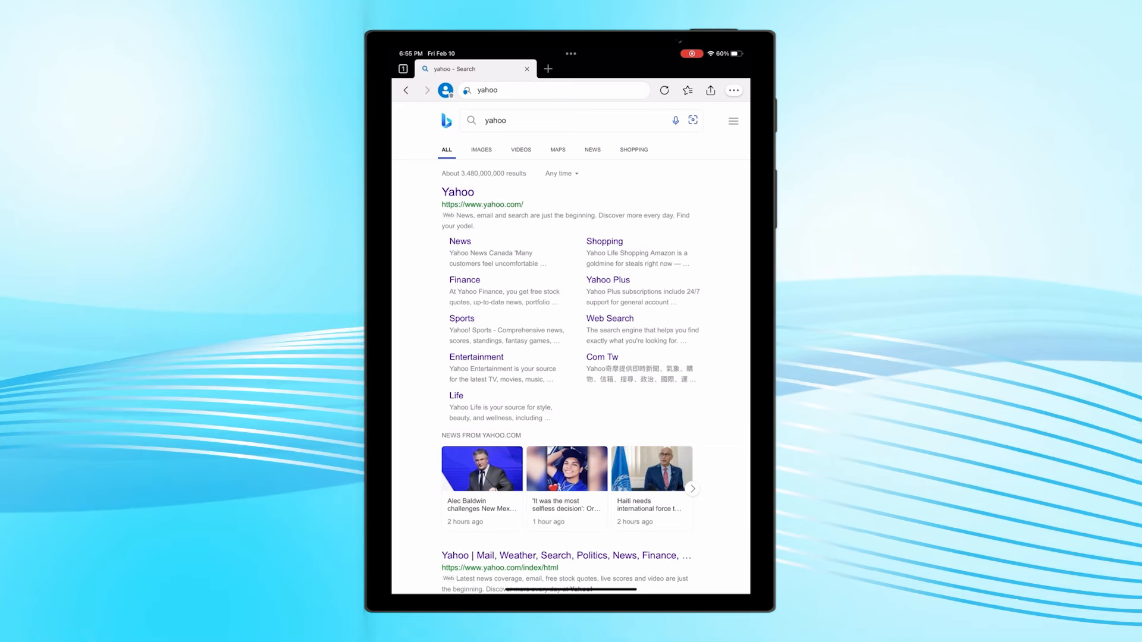
# Reveal the account list to confirm Personal is the active profile
pyautogui.click(446, 89)
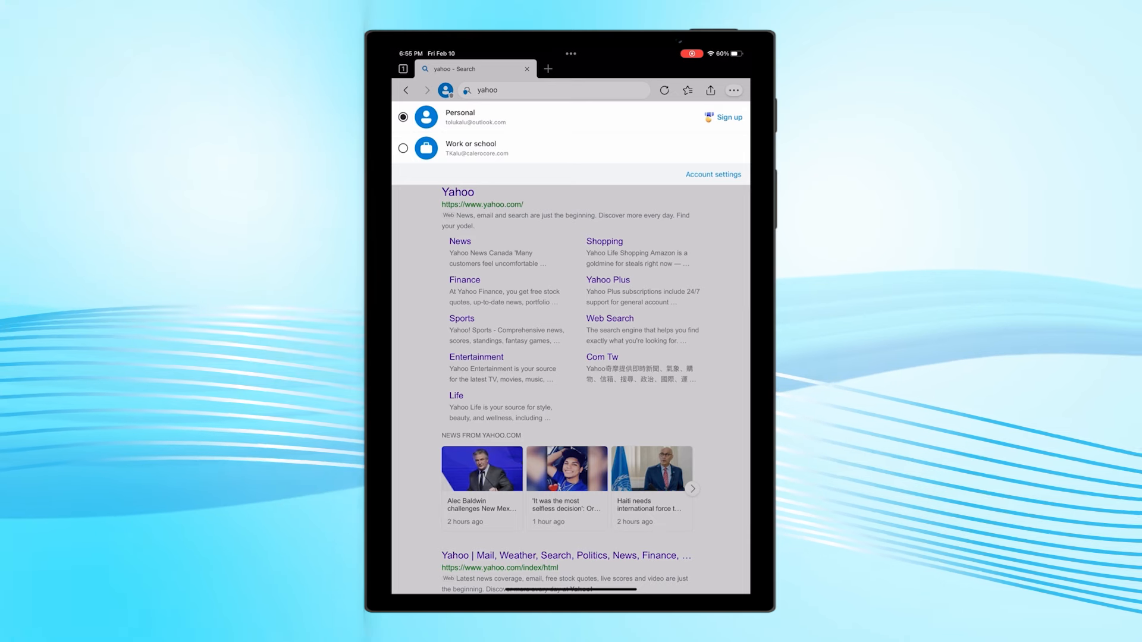